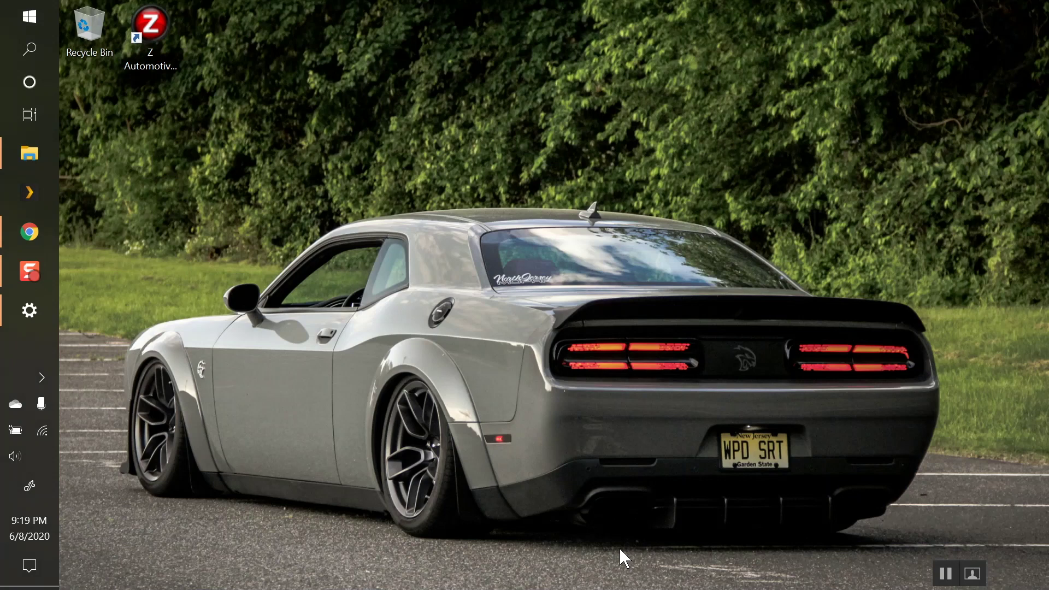
- In Chrome, open the Z Automotive Programmer support page from the site's SUPPORT menu
{"action": "left_click", "coordinate": [20, 235]}
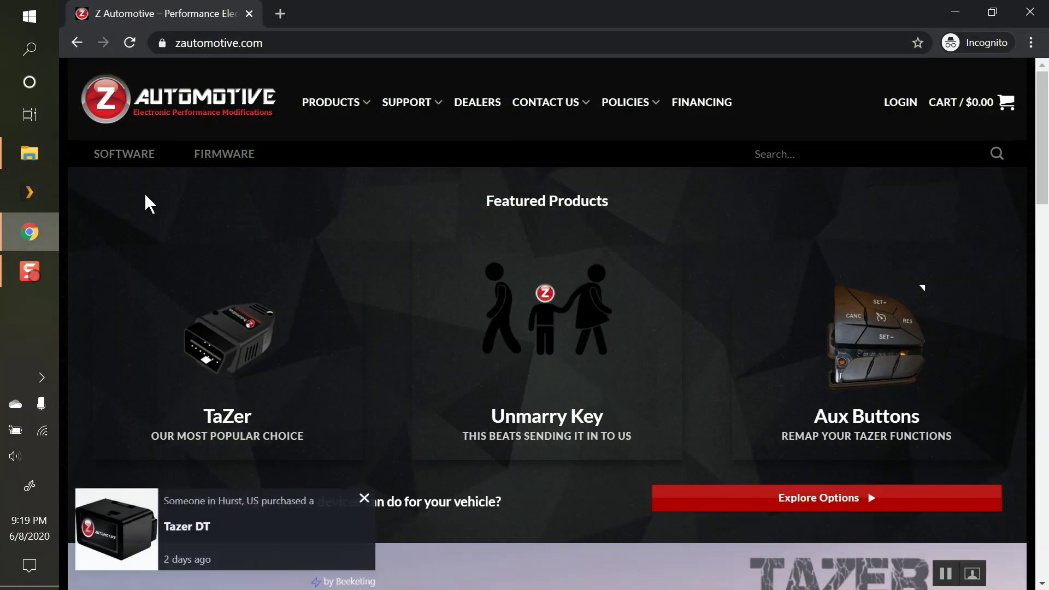
{"action": "mouse_move", "coordinate": [400, 119]}
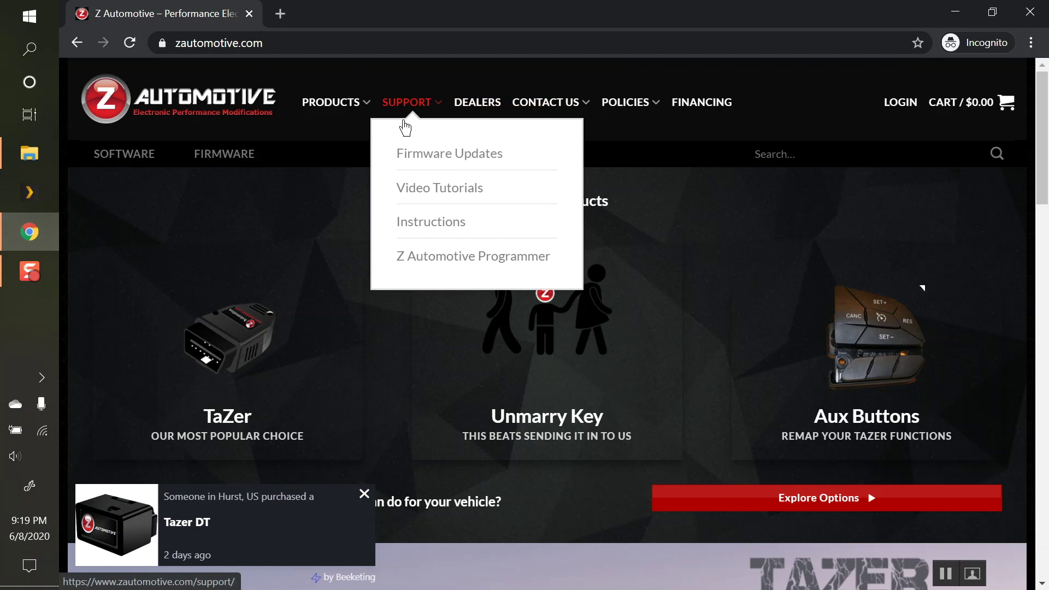
{"action": "left_click", "coordinate": [419, 257]}
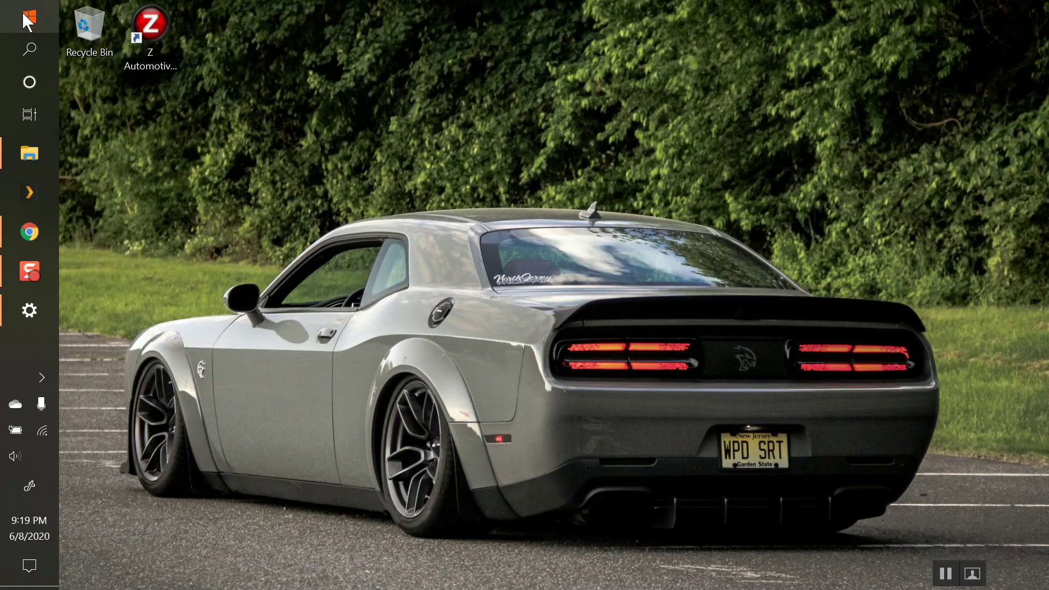
- Uninstall Z Automotive Programming Utility 2.1.1 through Add or remove programs, confirming removal
{"action": "left_click", "coordinate": [23, 15]}
{"action": "type", "text": "pro"}
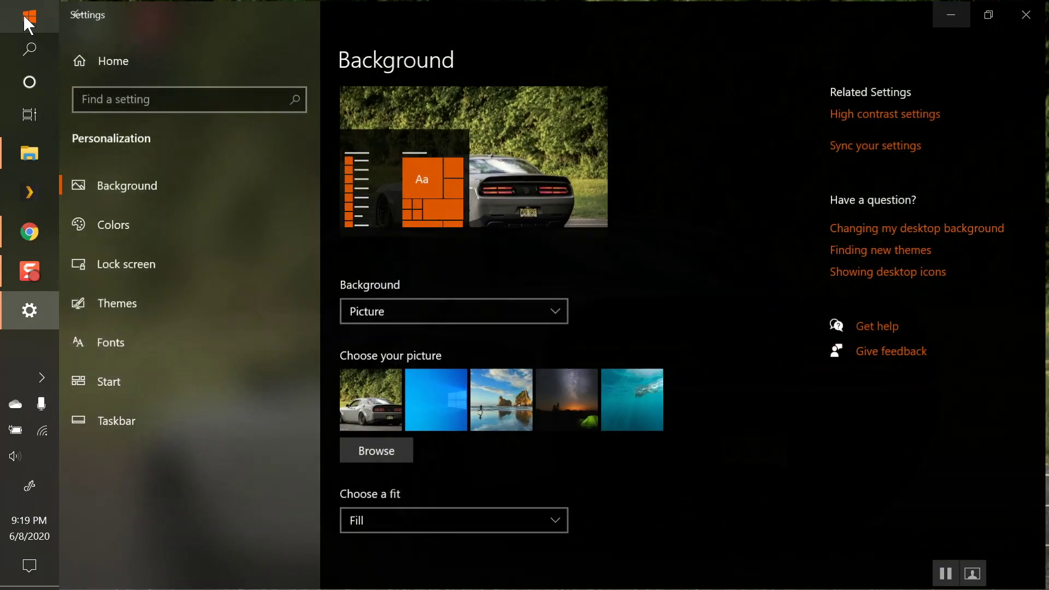
{"action": "scroll", "coordinate": [510, 496], "scroll_direction": "down", "scroll_amount": 20}
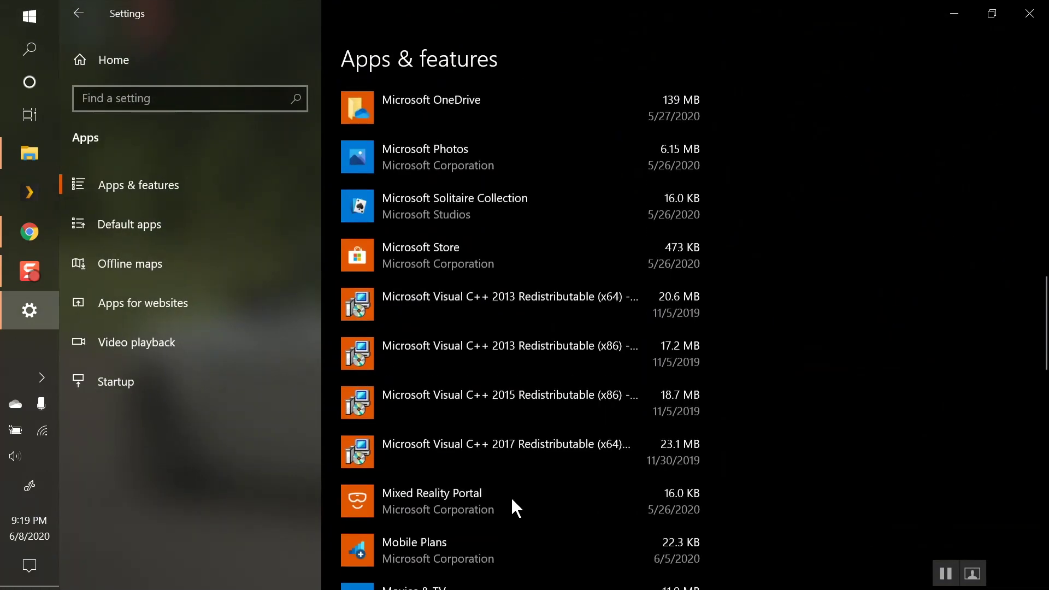
{"action": "left_click", "coordinate": [373, 460]}
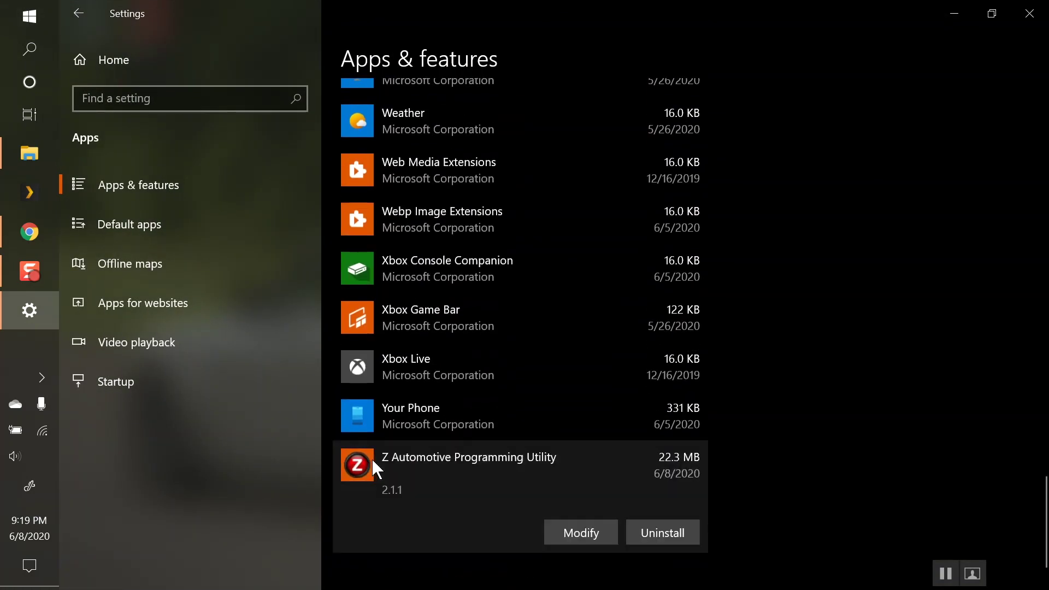
{"action": "left_click", "coordinate": [664, 526]}
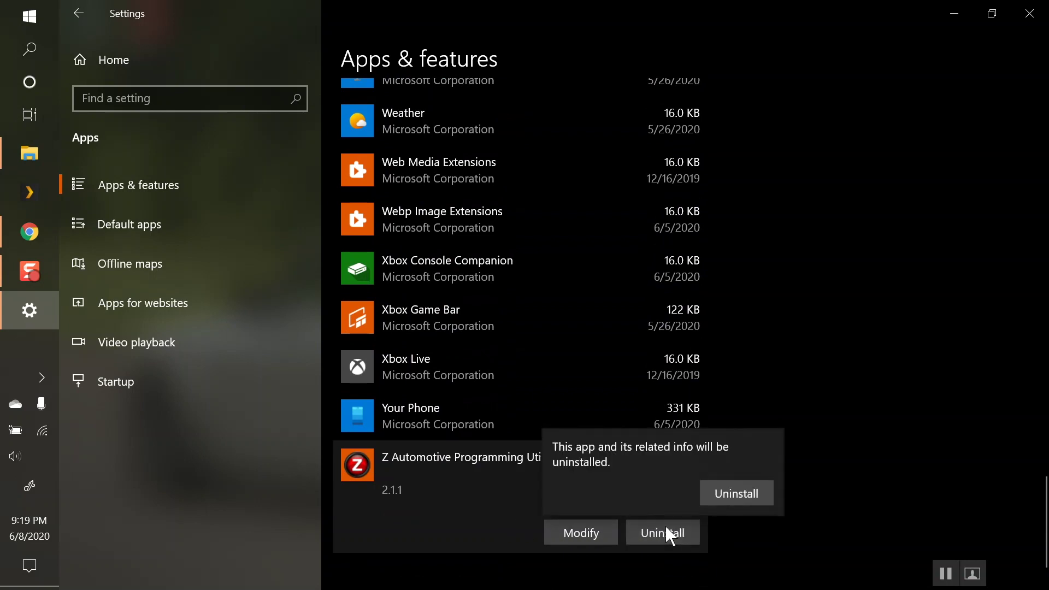
{"action": "left_click", "coordinate": [729, 493]}
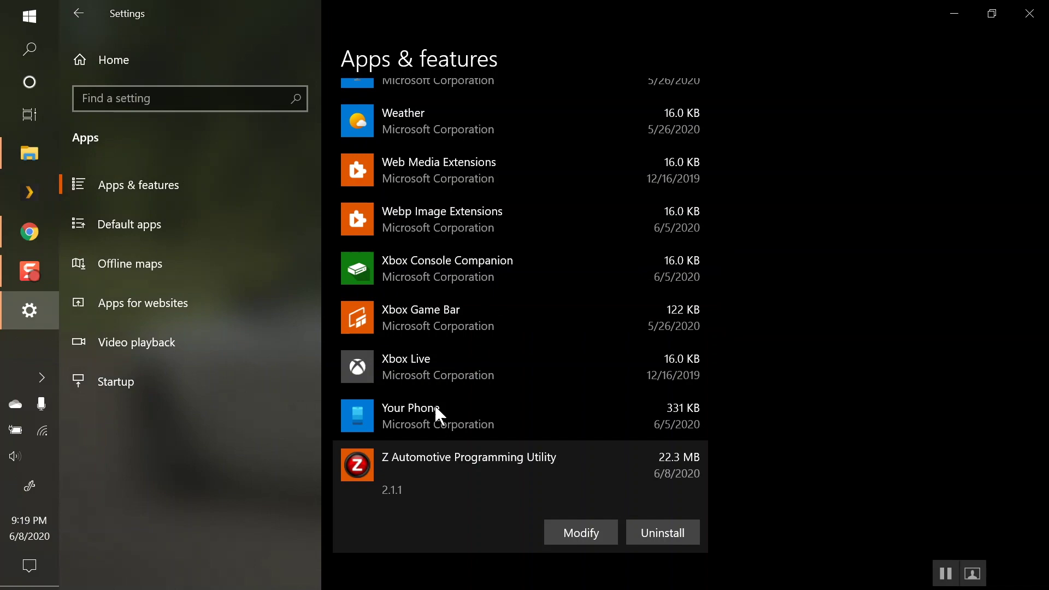
- Close Settings and open the Z Automotive Programmer download page in Chrome
{"action": "left_click", "coordinate": [1029, 14]}
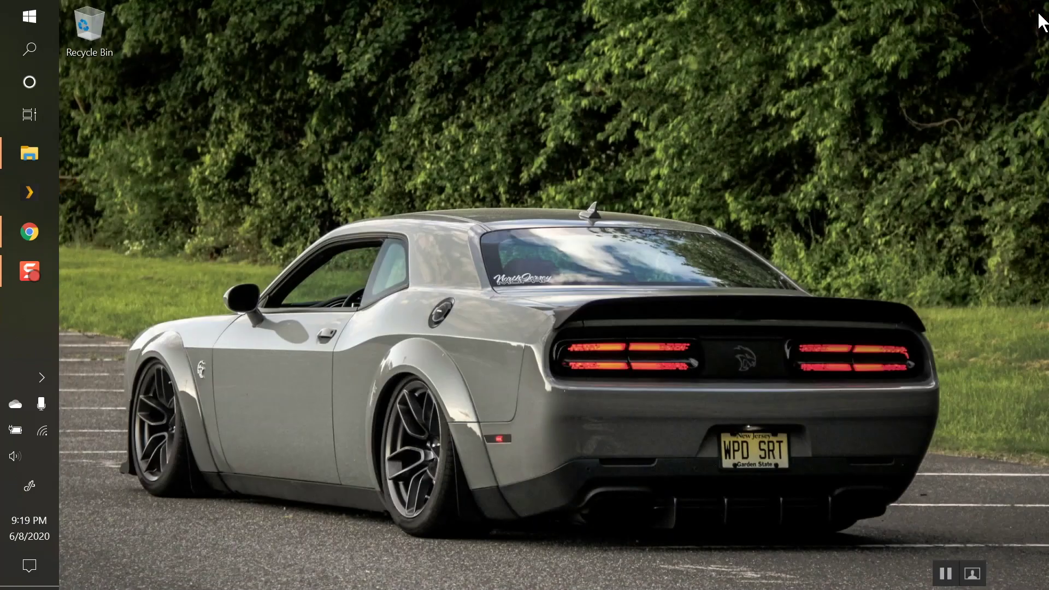
{"action": "left_click", "coordinate": [19, 235]}
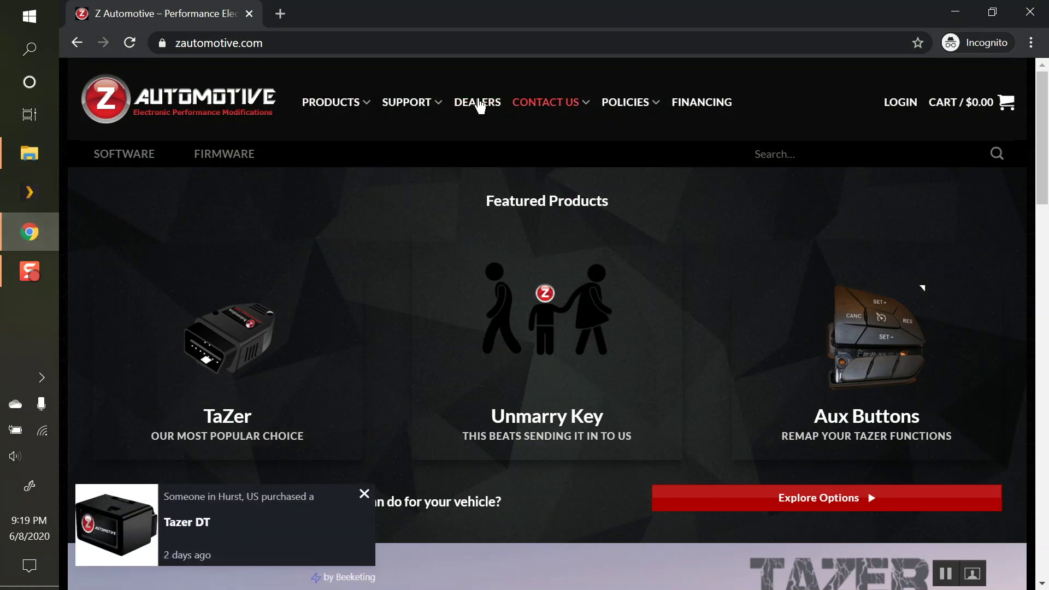
{"action": "mouse_move", "coordinate": [399, 113]}
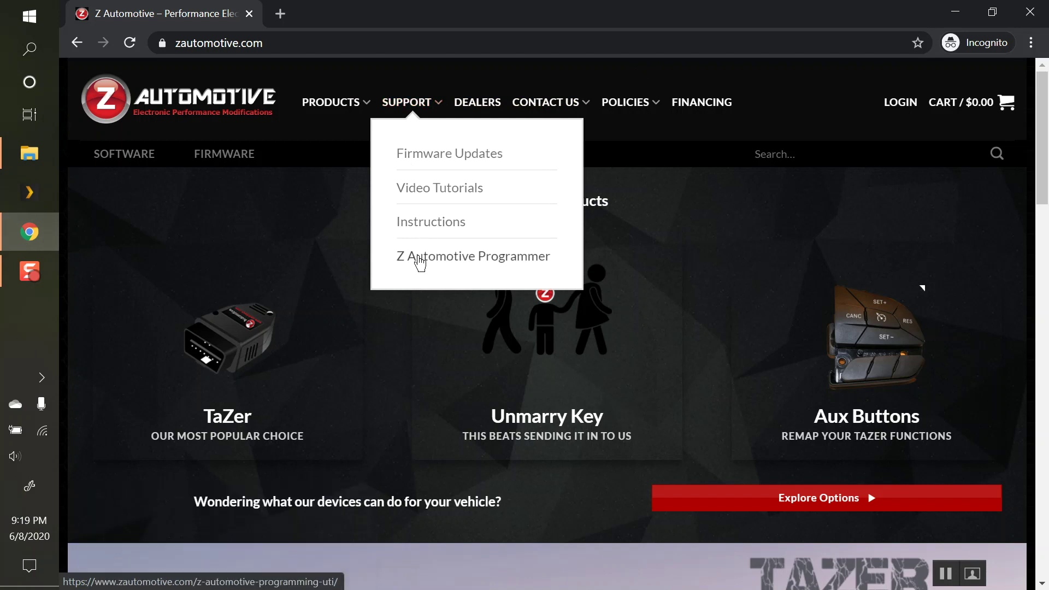
{"action": "left_click", "coordinate": [420, 261]}
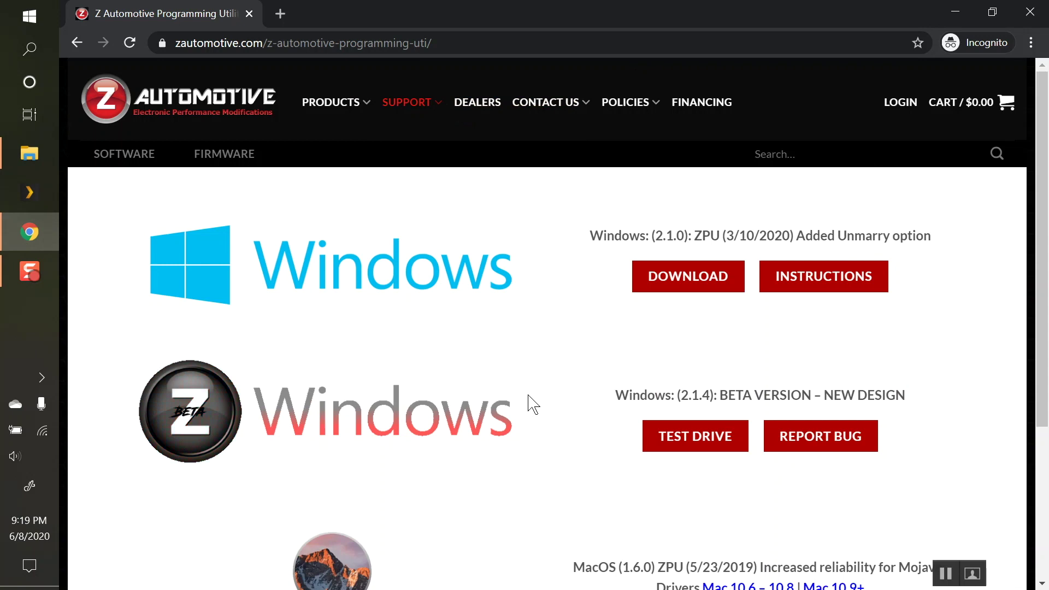
- Download the 2.1.4 beta installer update_beta.exe to the Desktop and run it
{"action": "left_click", "coordinate": [672, 447]}
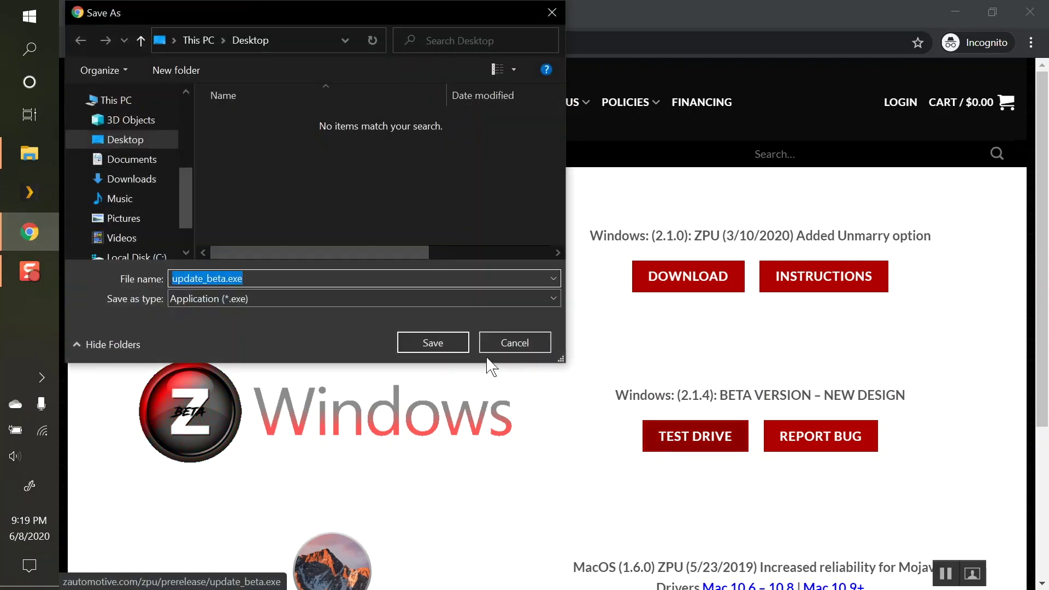
{"action": "left_click", "coordinate": [432, 342]}
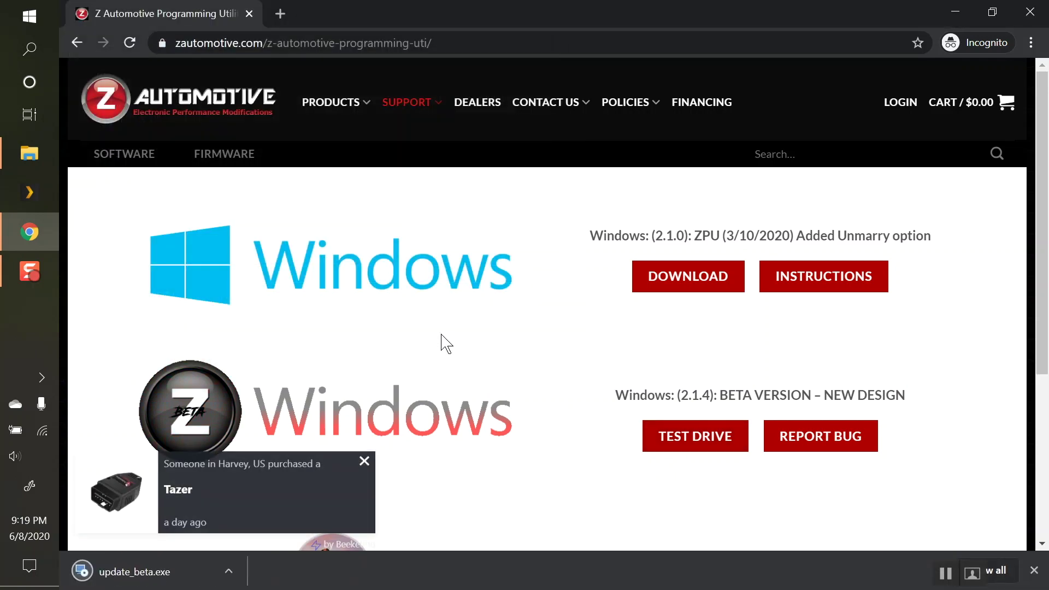
{"action": "left_click", "coordinate": [155, 572]}
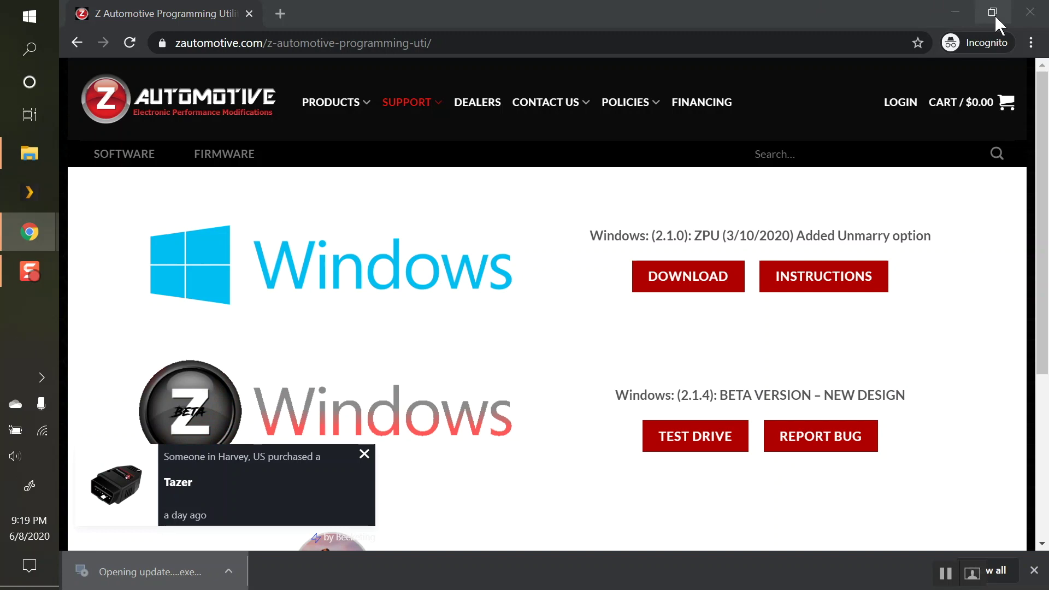
- Install the programming utility into the default folder
{"action": "left_click", "coordinate": [968, 14]}
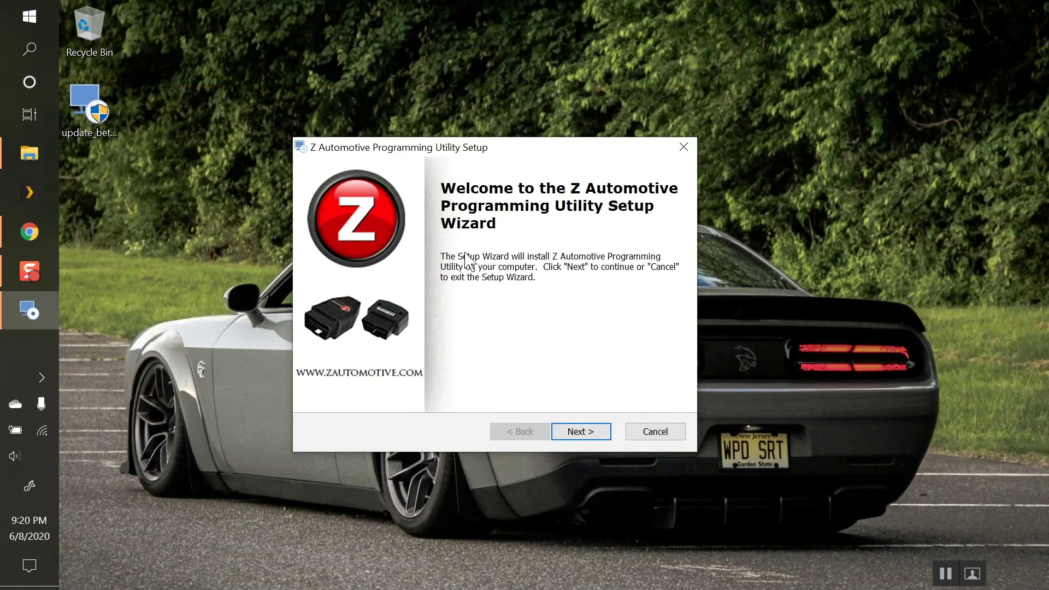
{"action": "left_click", "coordinate": [572, 436]}
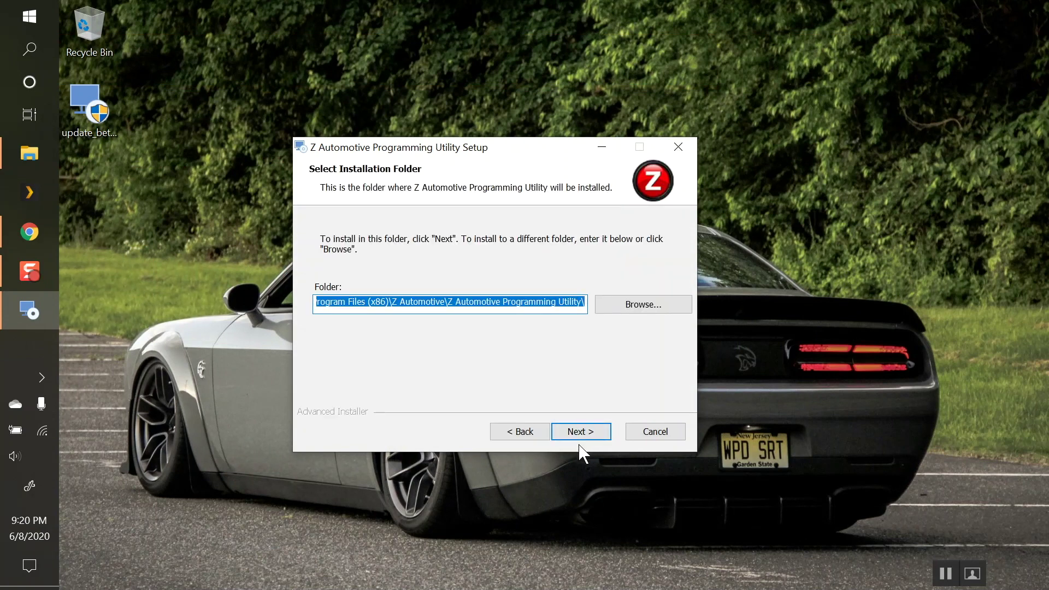
{"action": "left_click", "coordinate": [586, 437]}
{"action": "left_click", "coordinate": [583, 432]}
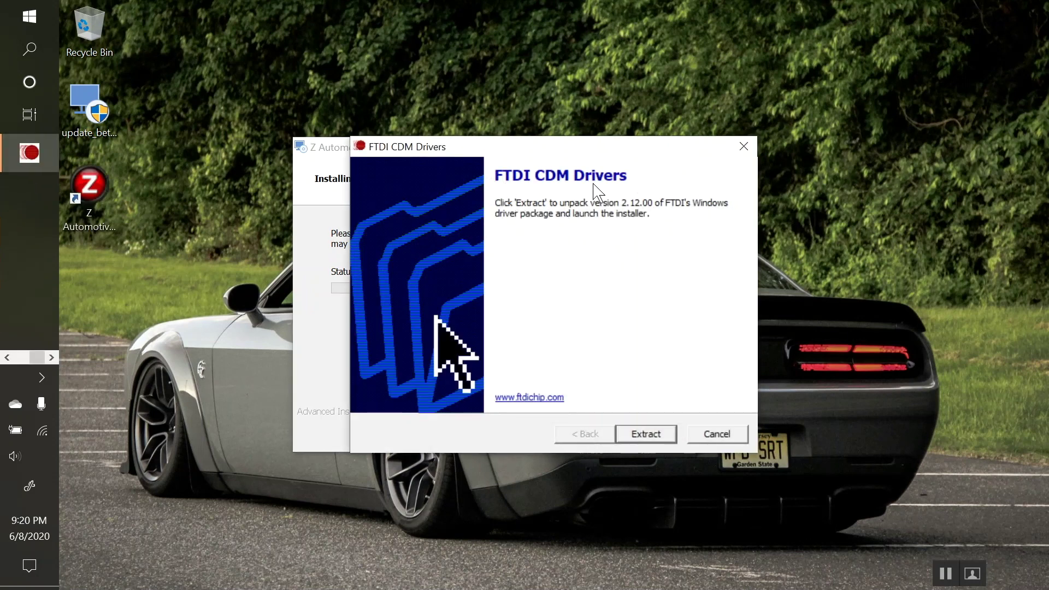
- Extract and install the FTDI drivers, accept their licence, and tick Launch on finish
{"action": "left_click", "coordinate": [647, 436]}
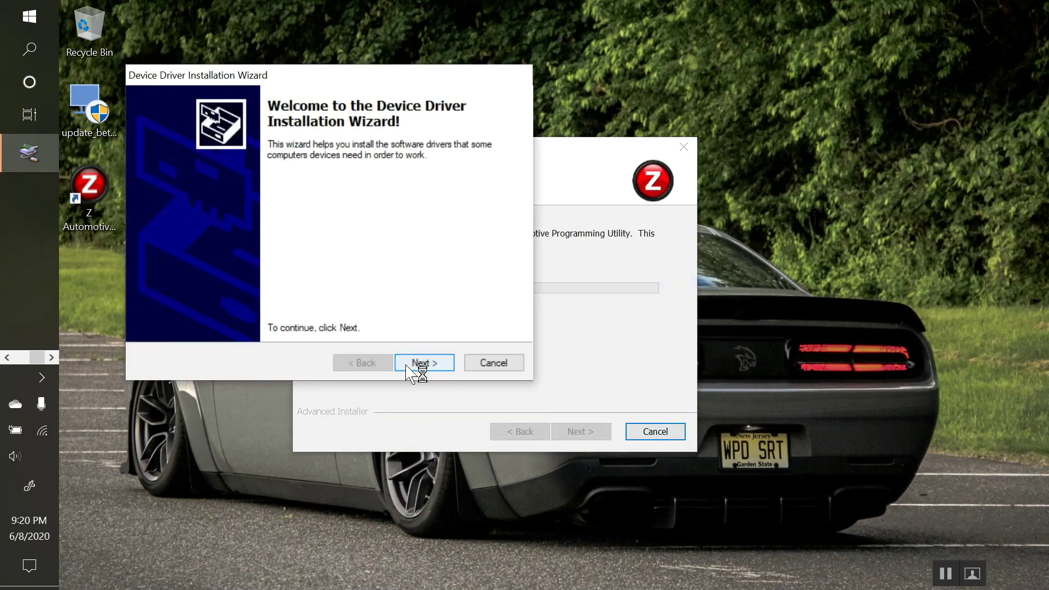
{"action": "left_click", "coordinate": [420, 364]}
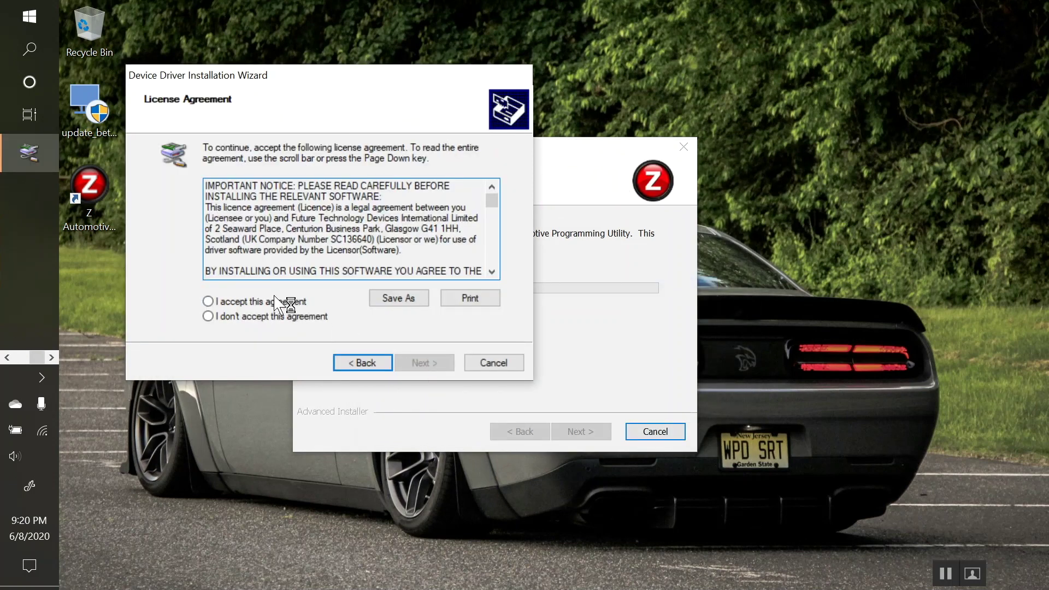
{"action": "left_click", "coordinate": [275, 303]}
{"action": "left_click", "coordinate": [428, 365]}
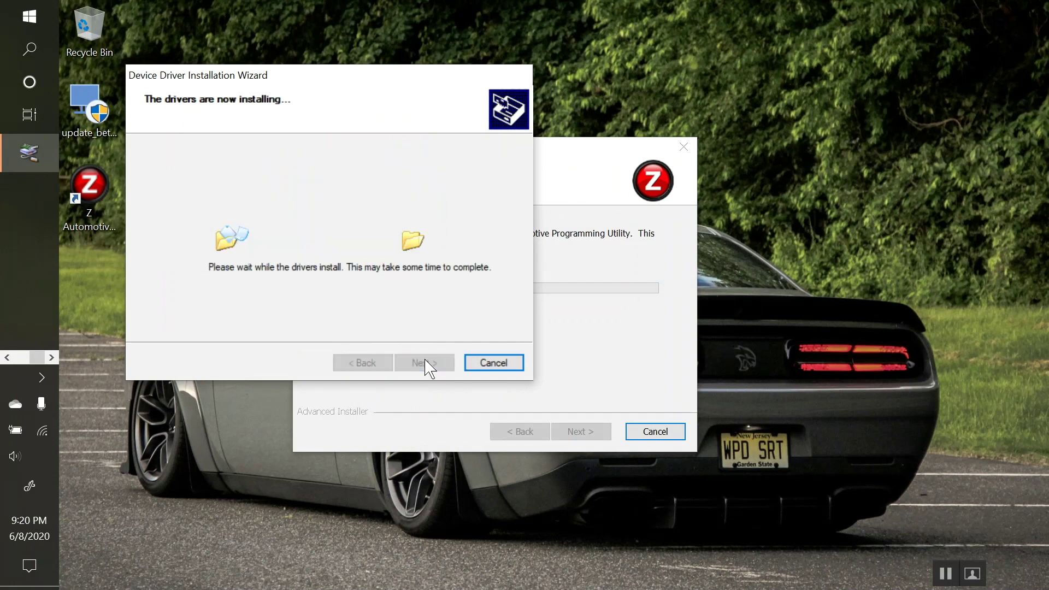
{"action": "left_click", "coordinate": [427, 364]}
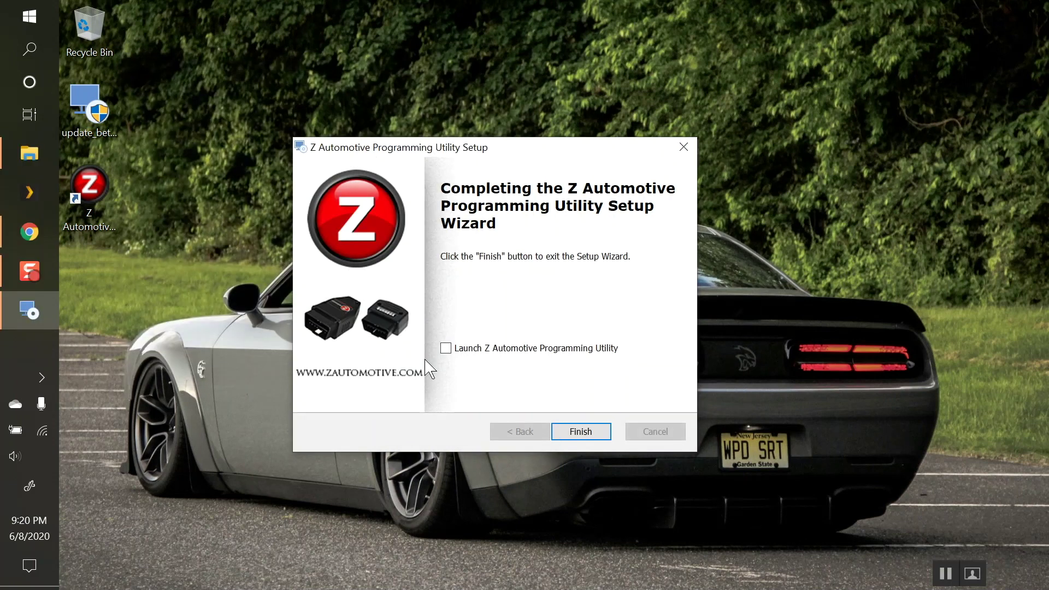
{"action": "left_click", "coordinate": [446, 348]}
- Finish setup and launch the utility, which detects the Tazer on firmware 2.4.8
{"action": "left_click", "coordinate": [596, 440]}
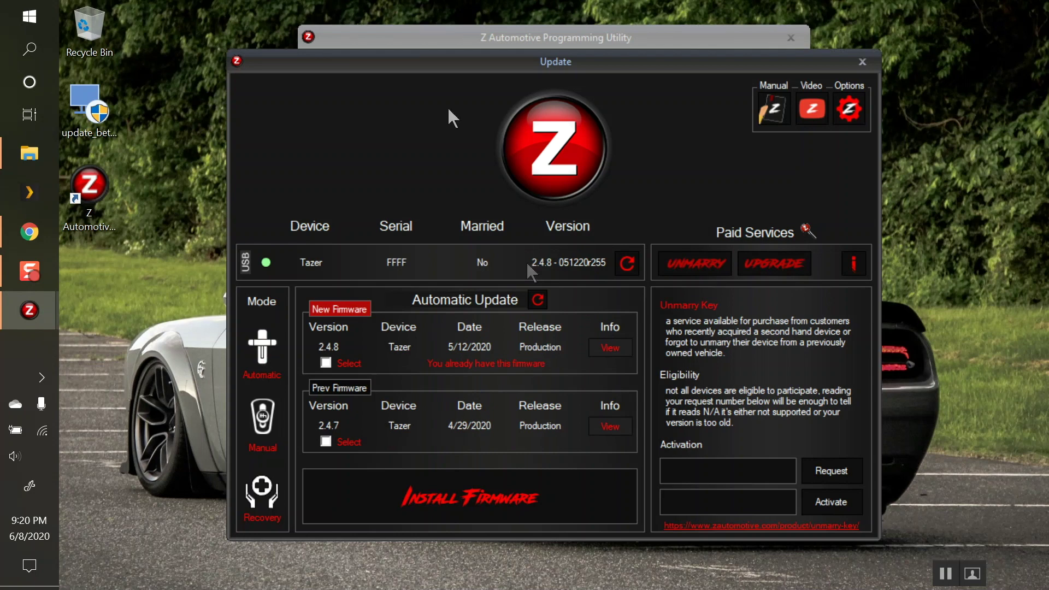
- Open the Tazer User's Guide PDF for firmware 2.4.5 full-screen and scroll to its Feature List
{"action": "left_click", "coordinate": [771, 107]}
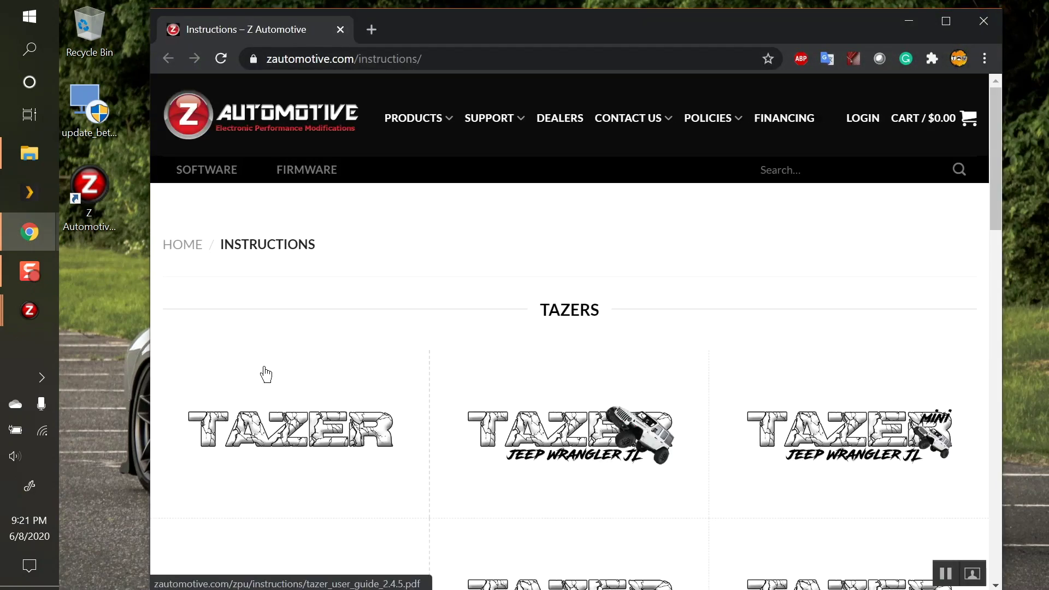
{"action": "scroll", "coordinate": [266, 375], "scroll_direction": "down", "scroll_amount": 1}
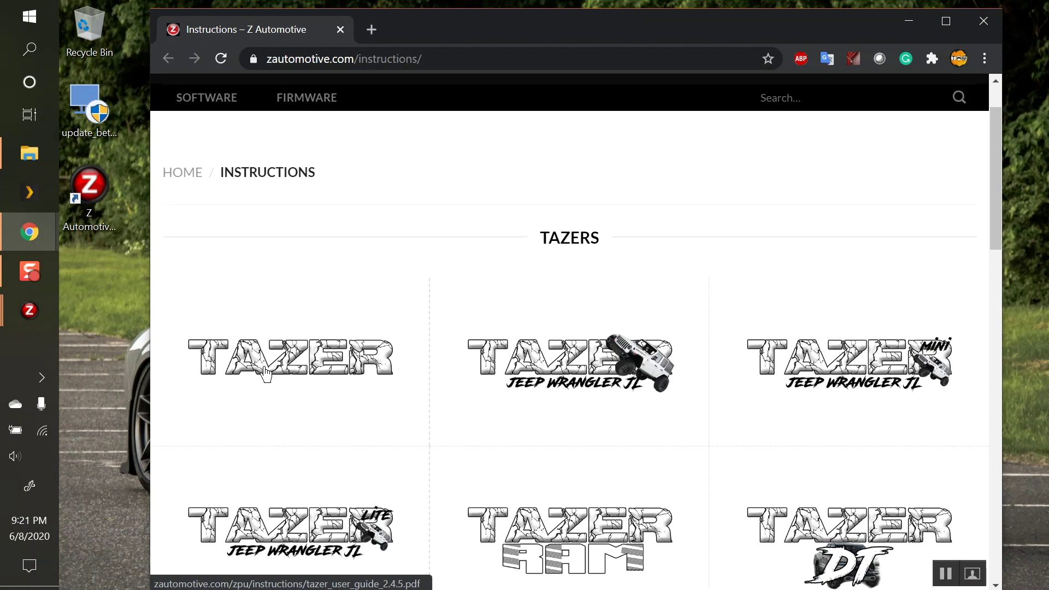
{"action": "left_click", "coordinate": [266, 375]}
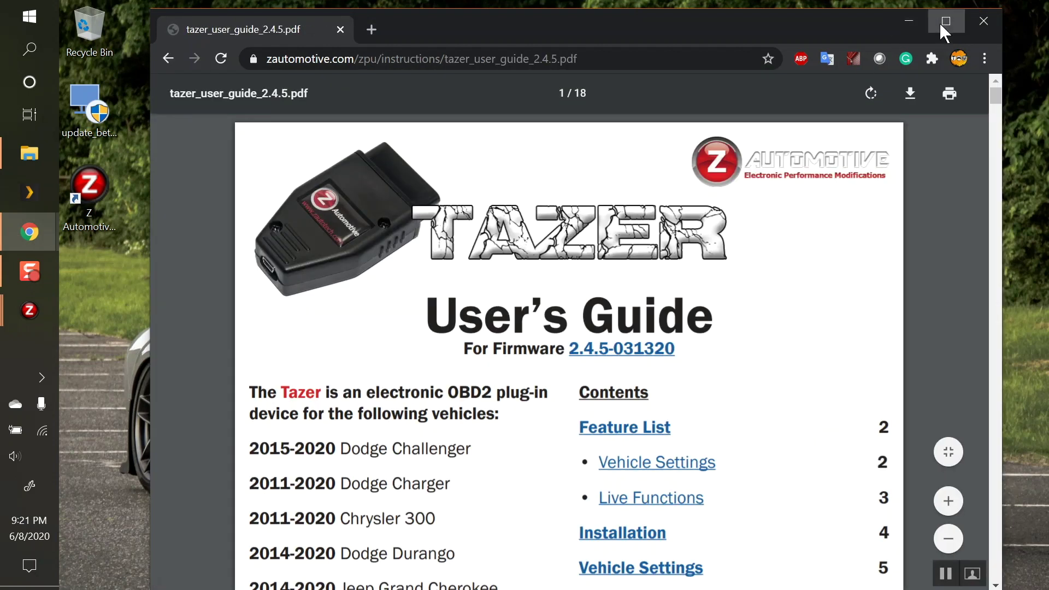
{"action": "left_click", "coordinate": [942, 27]}
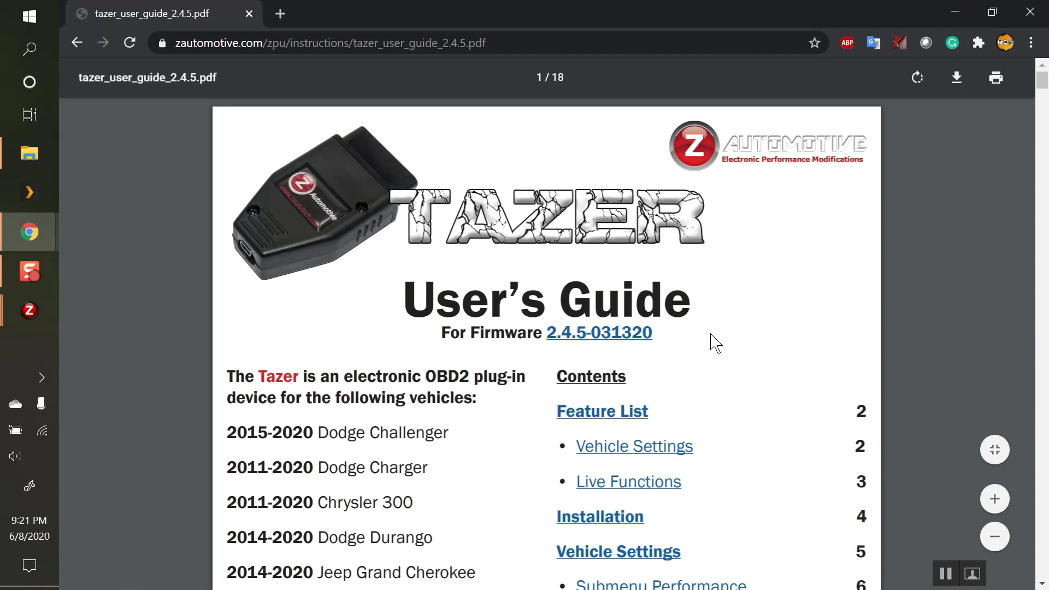
{"action": "scroll", "coordinate": [716, 341], "scroll_direction": "down", "scroll_amount": 3}
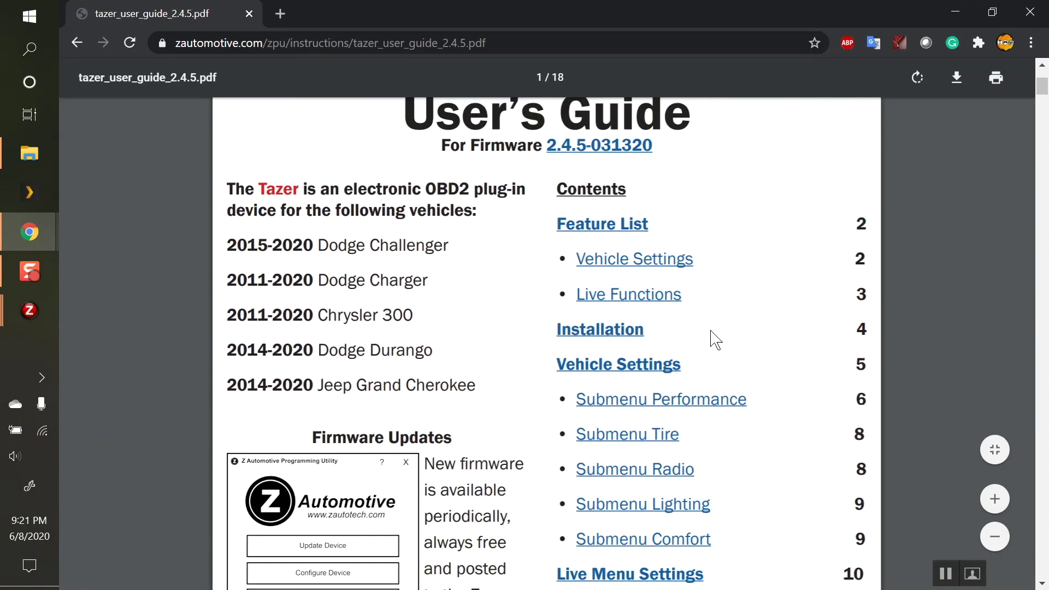
{"action": "scroll", "coordinate": [716, 341], "scroll_direction": "down", "scroll_amount": 5}
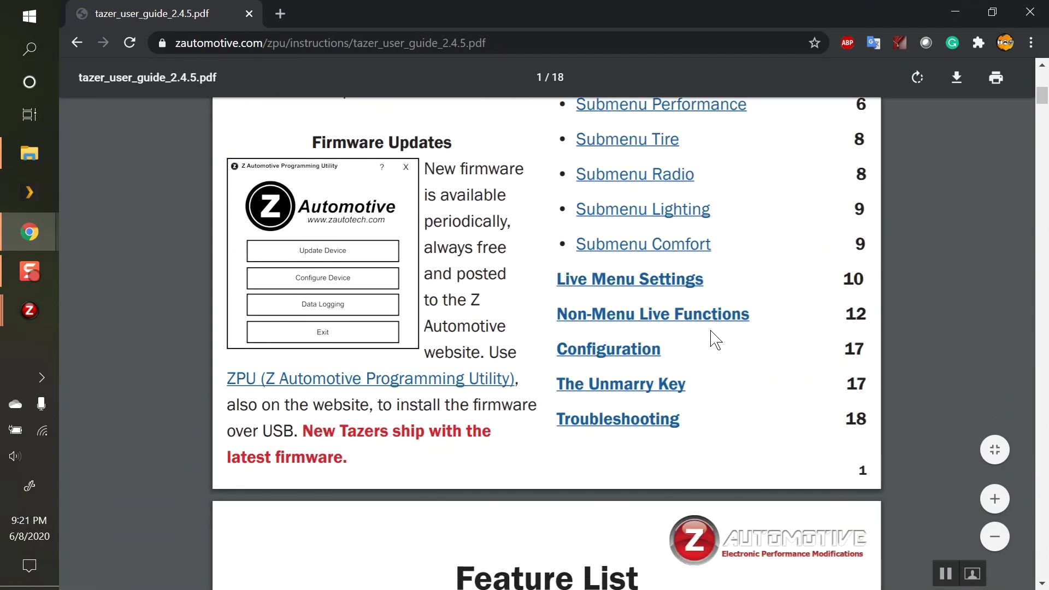
{"action": "scroll", "coordinate": [715, 341], "scroll_direction": "down", "scroll_amount": 7}
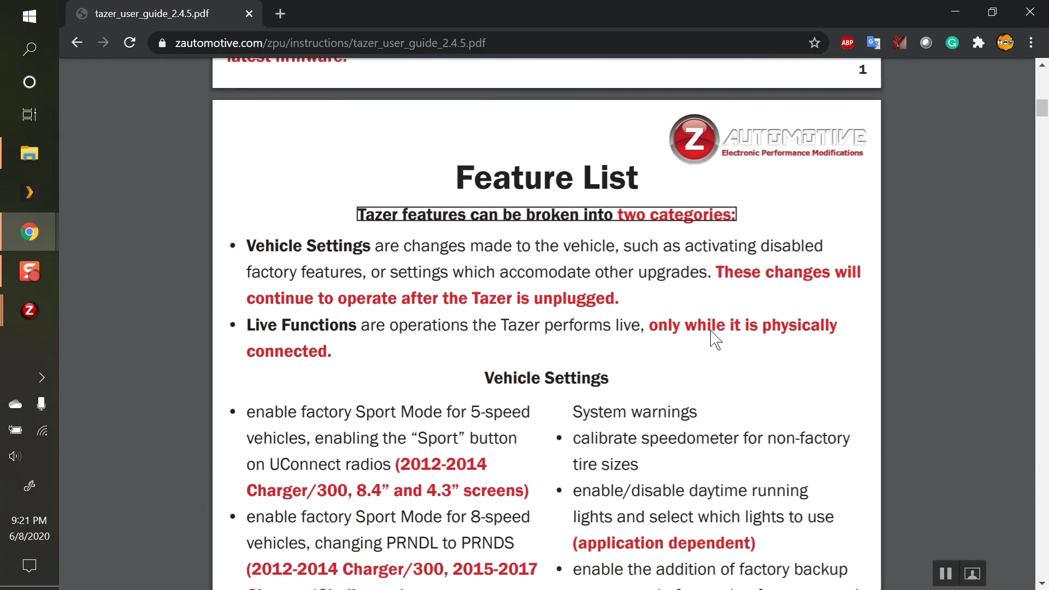
{"action": "scroll", "coordinate": [714, 340], "scroll_direction": "down", "scroll_amount": 4}
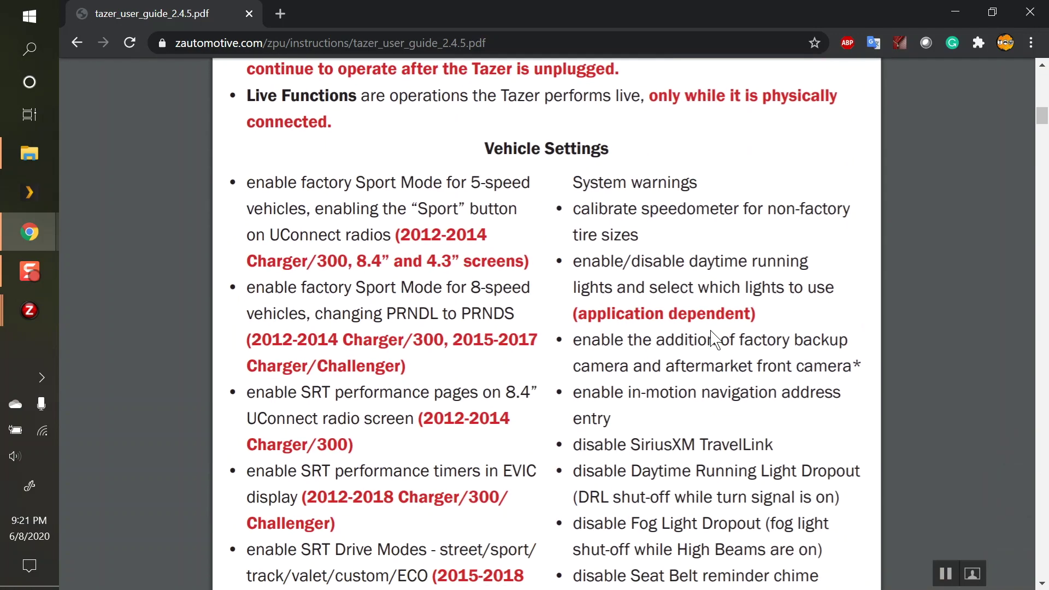
{"action": "scroll", "coordinate": [714, 340], "scroll_direction": "down", "scroll_amount": 5}
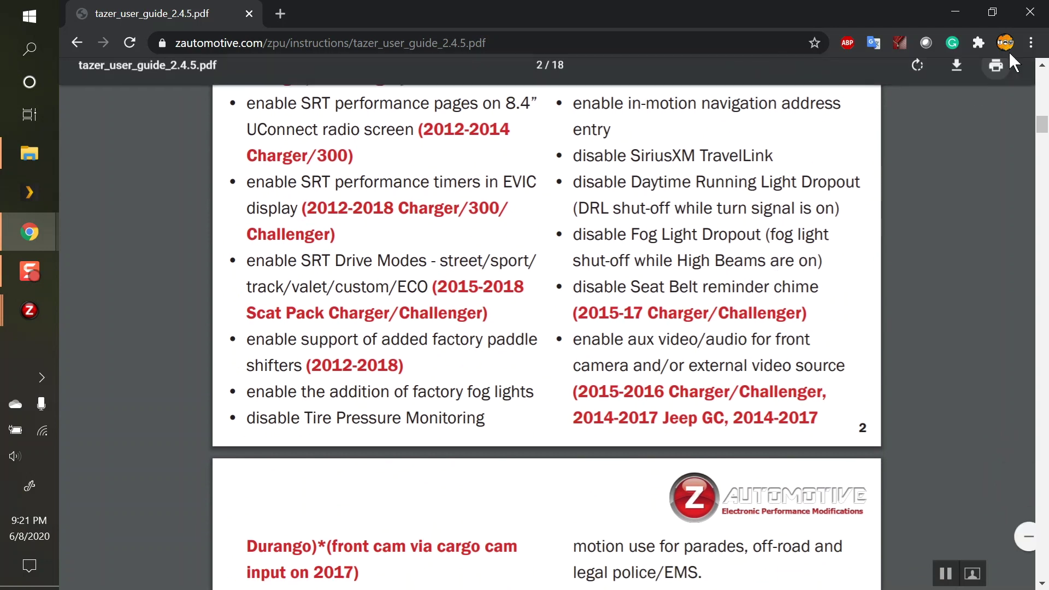
- Close the user guide and open the online video tutorials full-screen
{"action": "left_click", "coordinate": [1029, 12]}
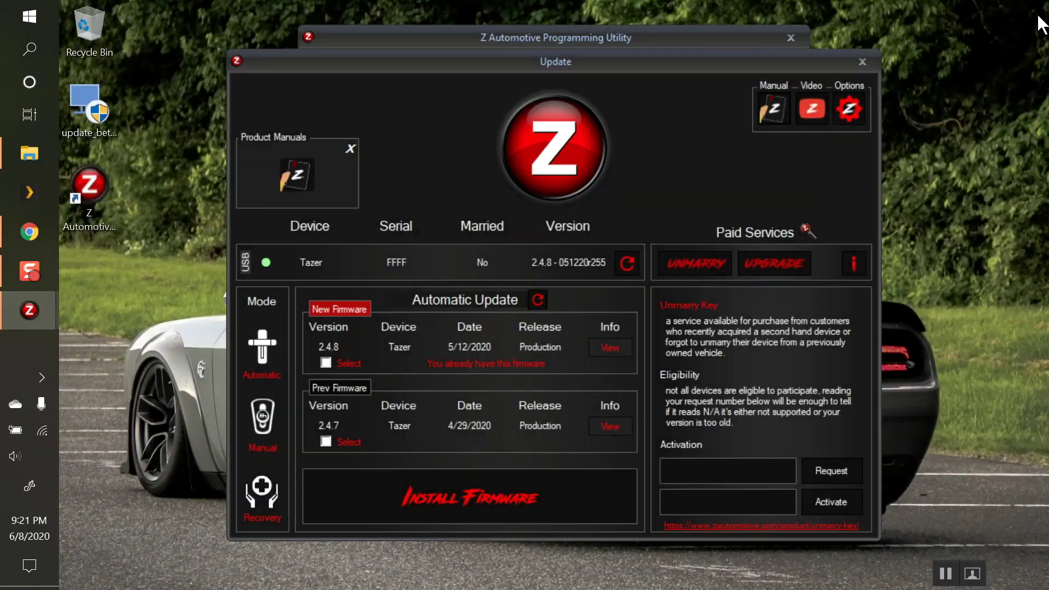
{"action": "left_click", "coordinate": [812, 110]}
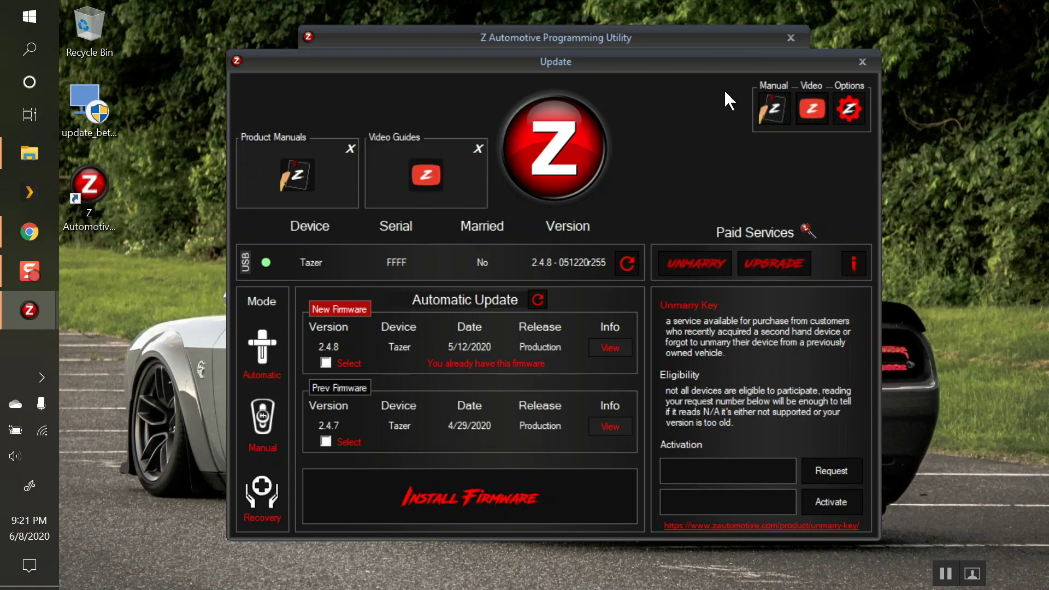
{"action": "left_click", "coordinate": [429, 178]}
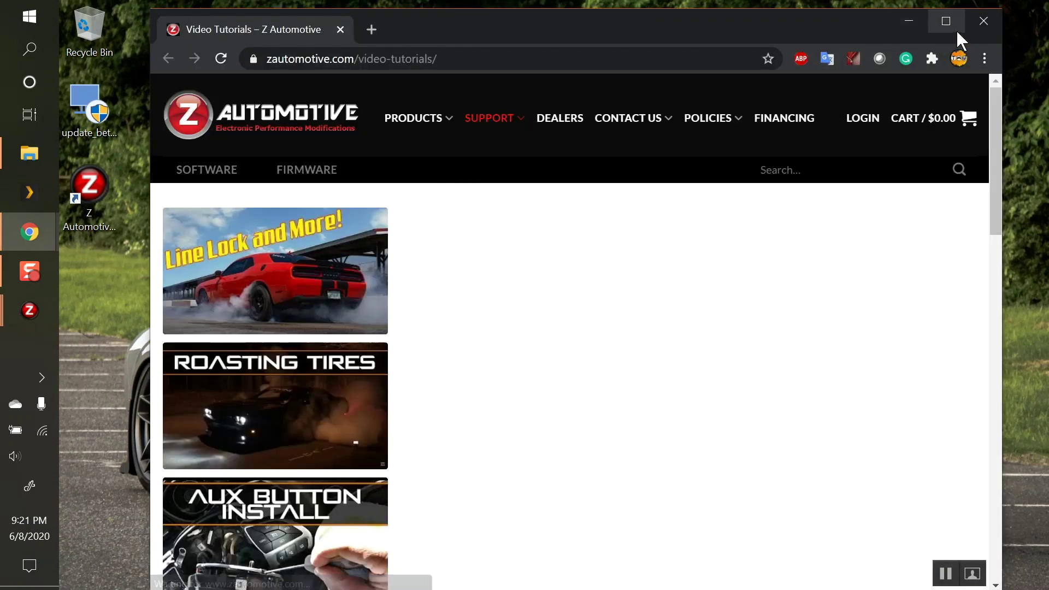
{"action": "left_click", "coordinate": [944, 23]}
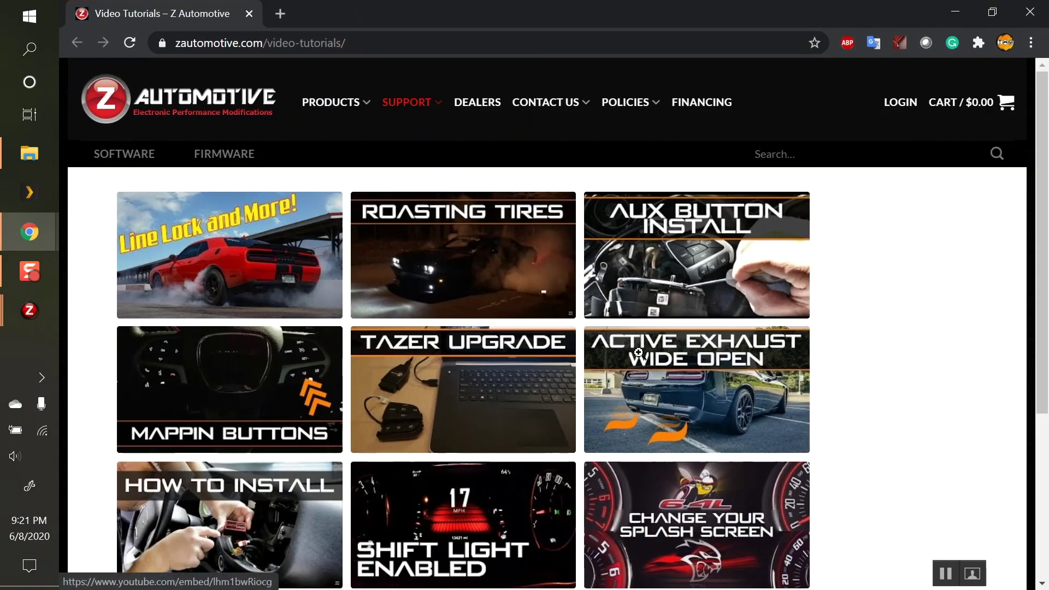
- Browse the tutorials, then close that page and the Video Guides panel
{"action": "scroll", "coordinate": [638, 352], "scroll_direction": "down", "scroll_amount": 5}
{"action": "scroll", "coordinate": [643, 361], "scroll_direction": "up", "scroll_amount": 5}
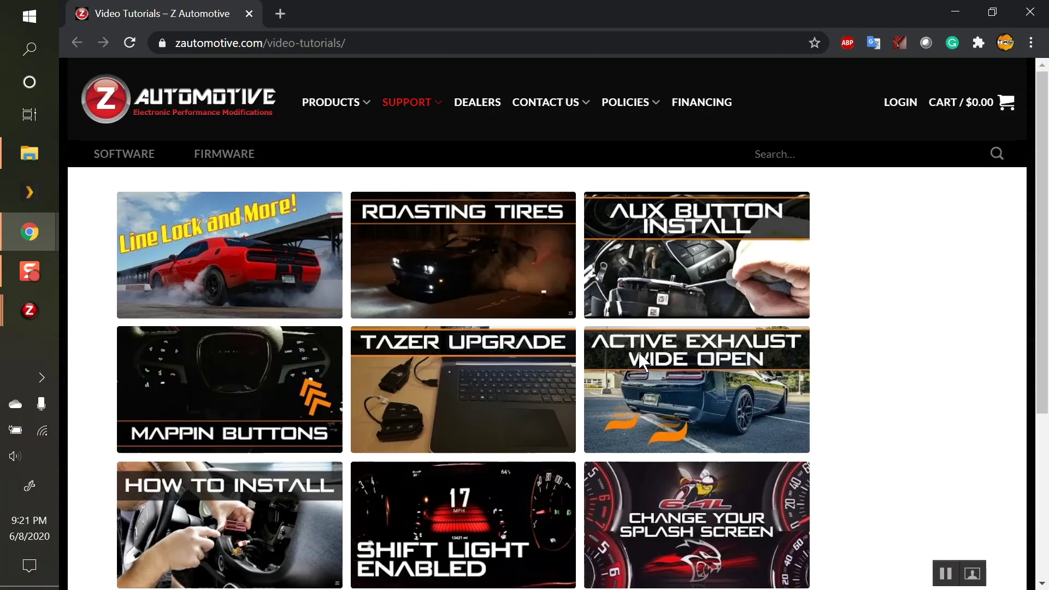
{"action": "left_click", "coordinate": [1030, 12]}
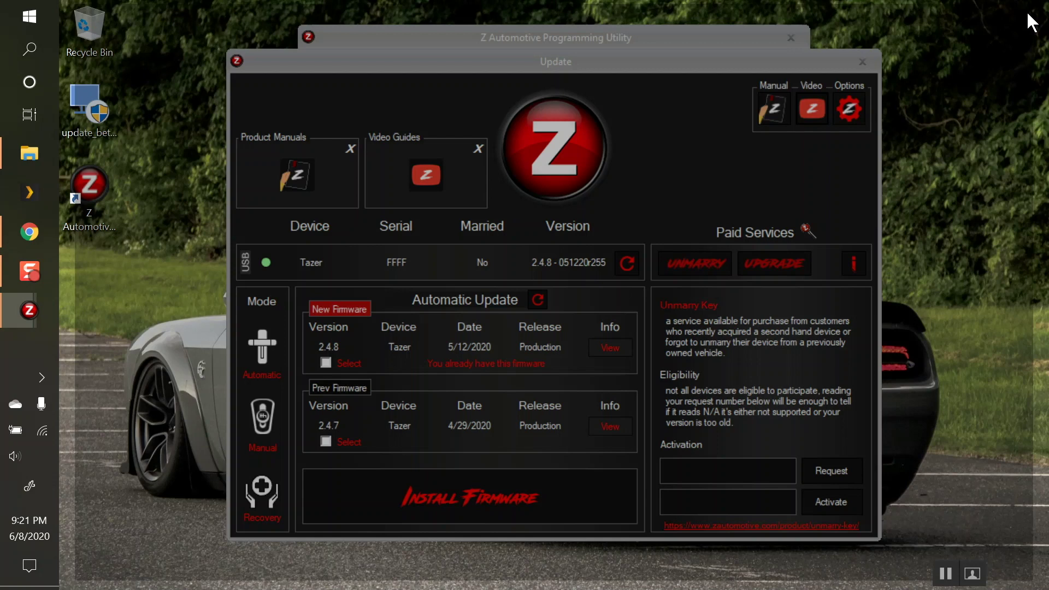
{"action": "left_click", "coordinate": [479, 149]}
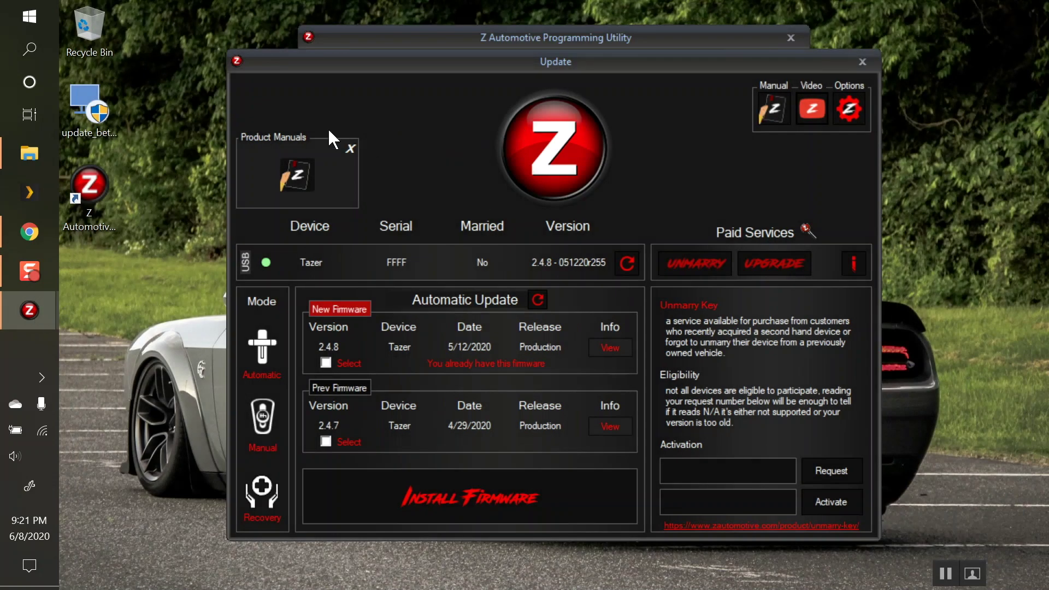
- Close Product Manuals, show Update Settings, re-toggle Prev Firmwares and System Alerts, and enable Visual Effects
{"action": "left_click", "coordinate": [350, 149]}
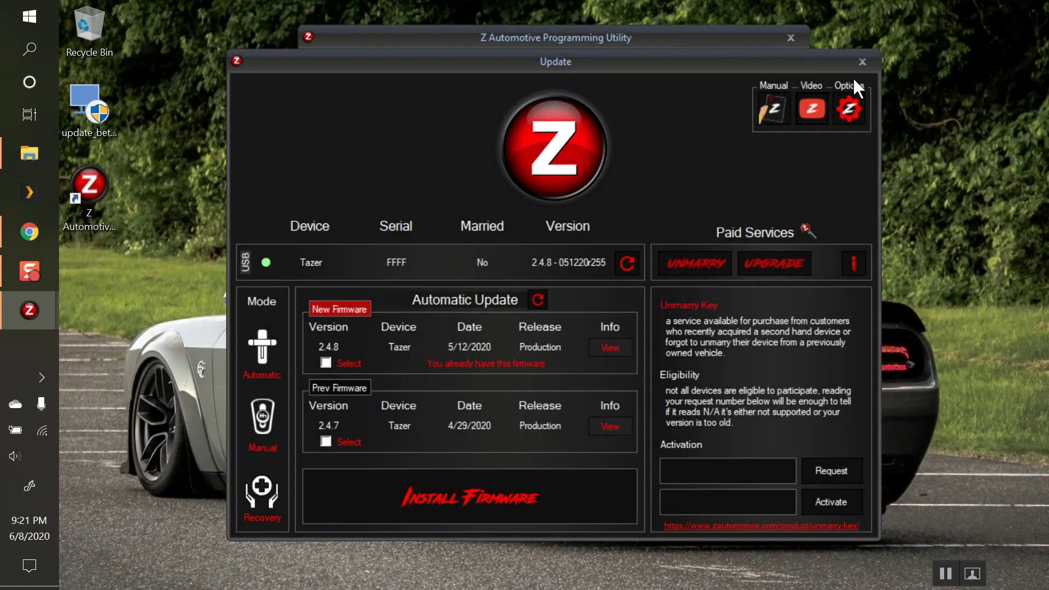
{"action": "left_click", "coordinate": [847, 109]}
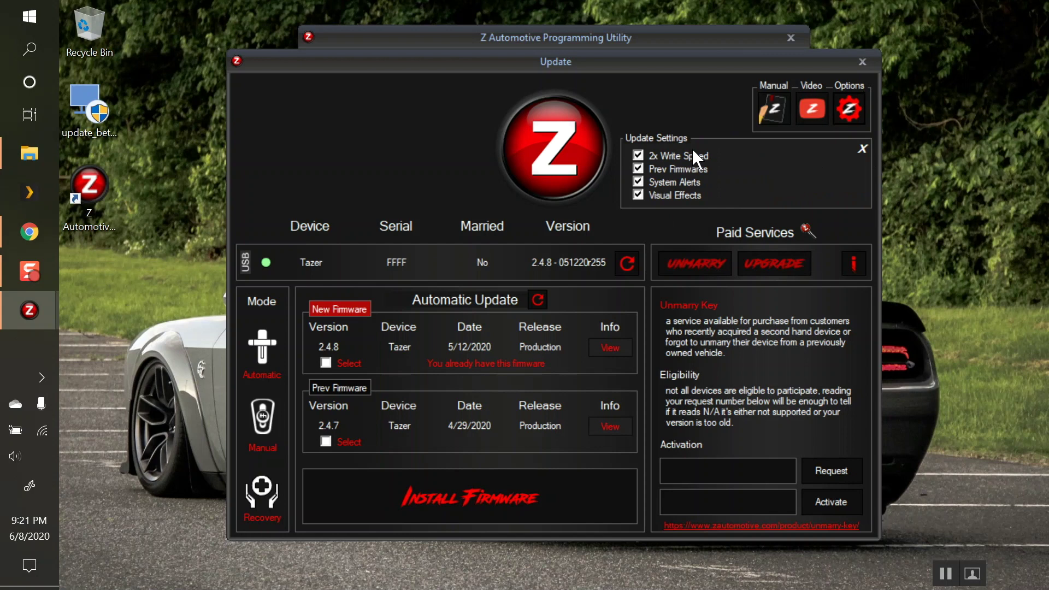
{"action": "left_click", "coordinate": [658, 174]}
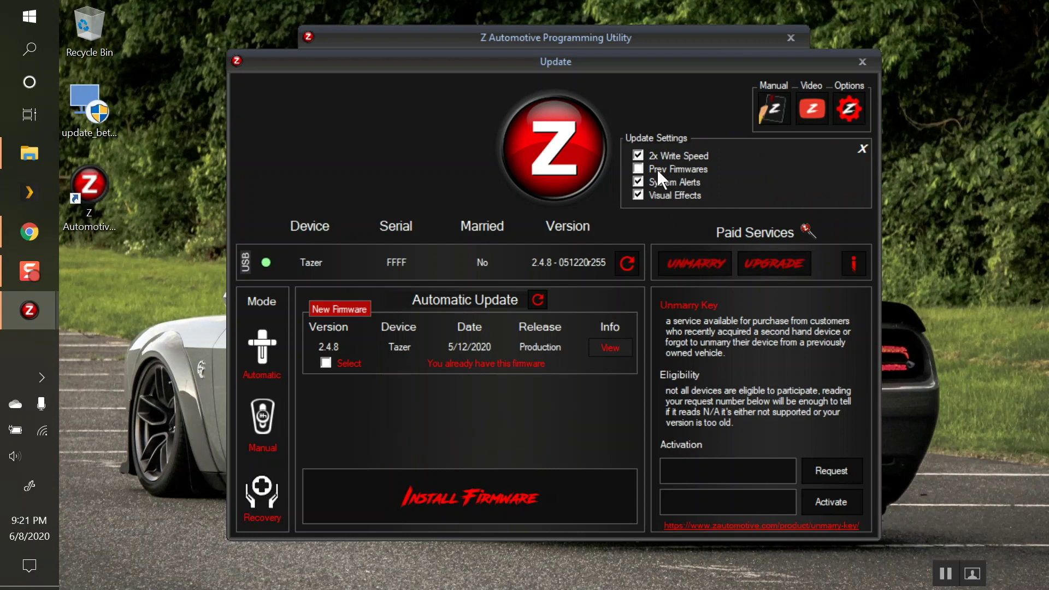
{"action": "left_click", "coordinate": [657, 171]}
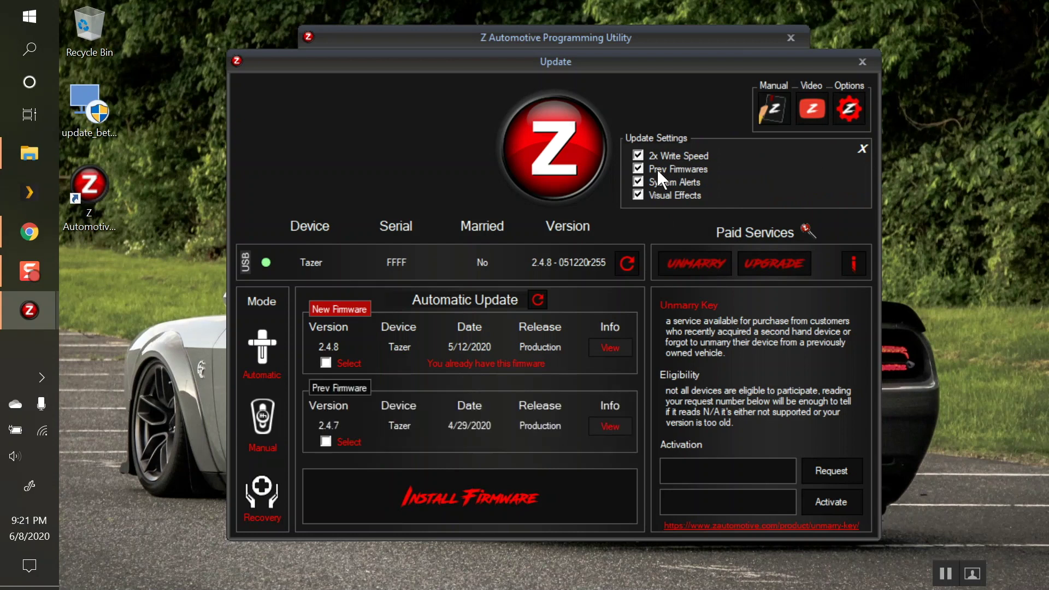
{"action": "left_click", "coordinate": [687, 183]}
{"action": "left_click", "coordinate": [688, 182]}
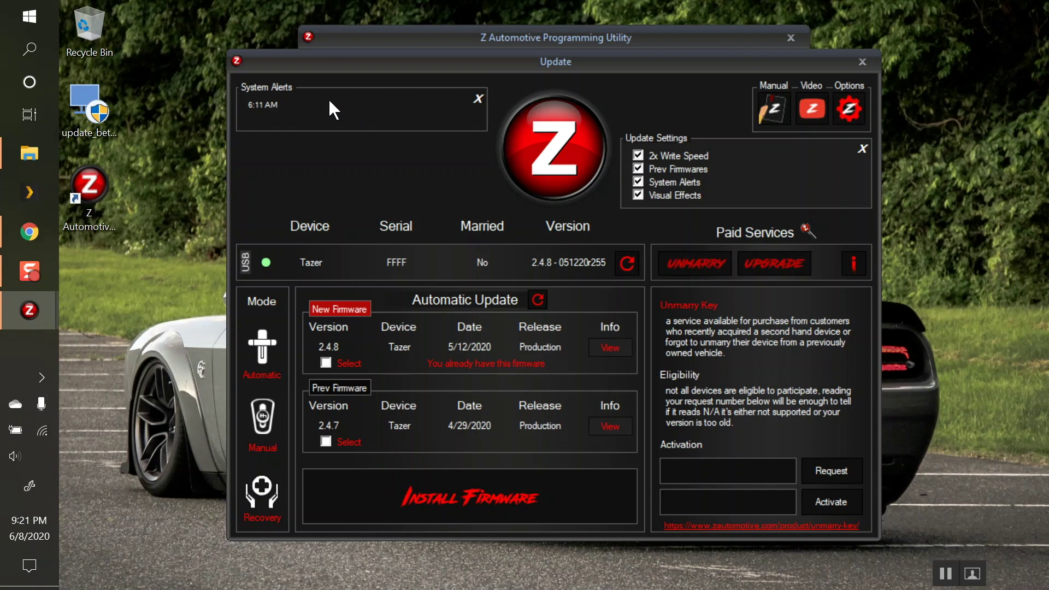
{"action": "left_click", "coordinate": [648, 192]}
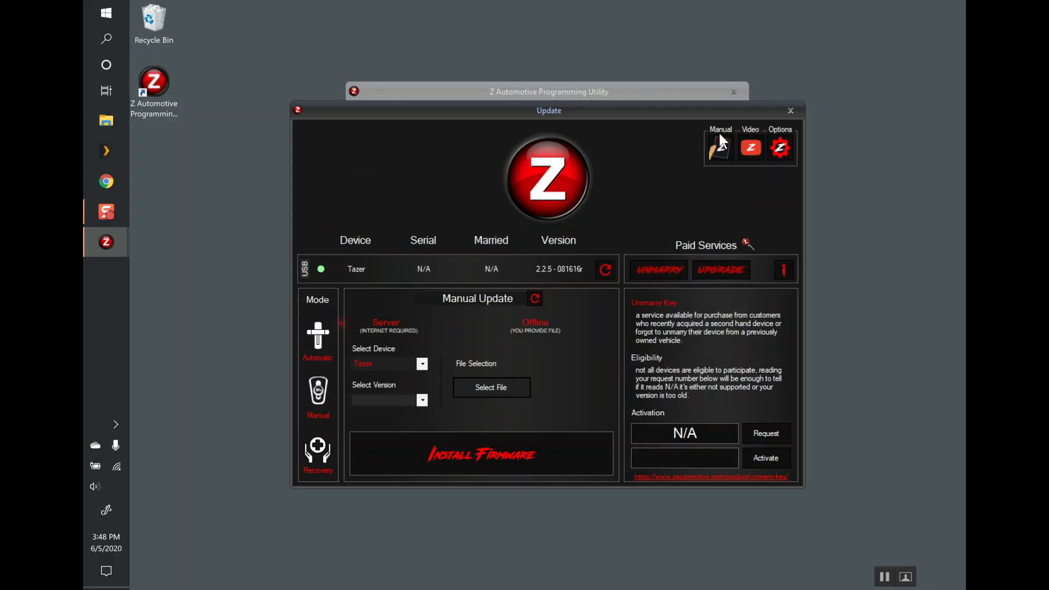
- Install firmware 2.4.8 on the Tazer using Automatic update mode
{"action": "left_click", "coordinate": [314, 349]}
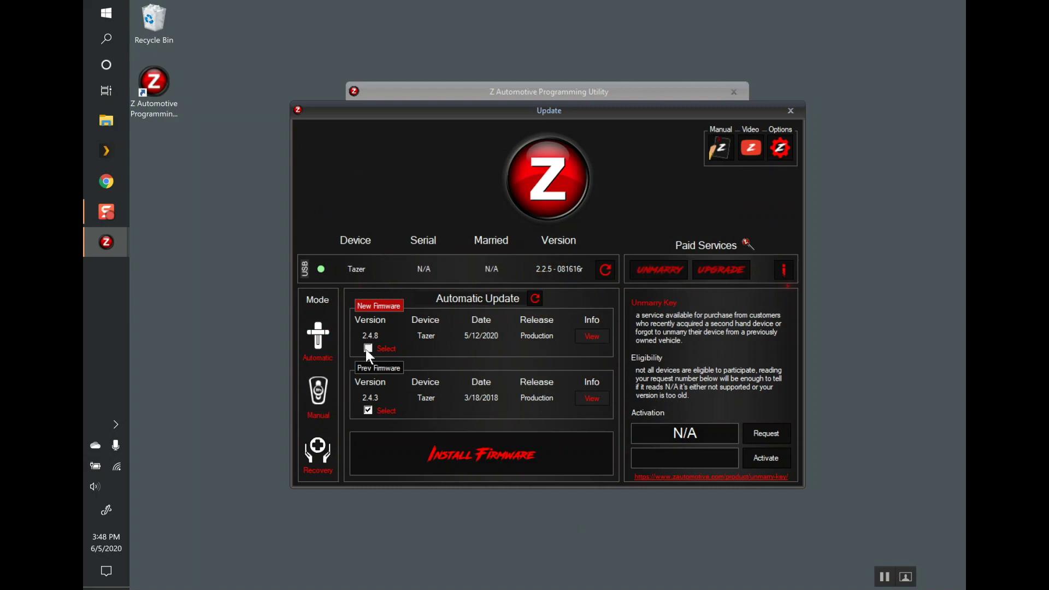
{"action": "left_click", "coordinate": [487, 448]}
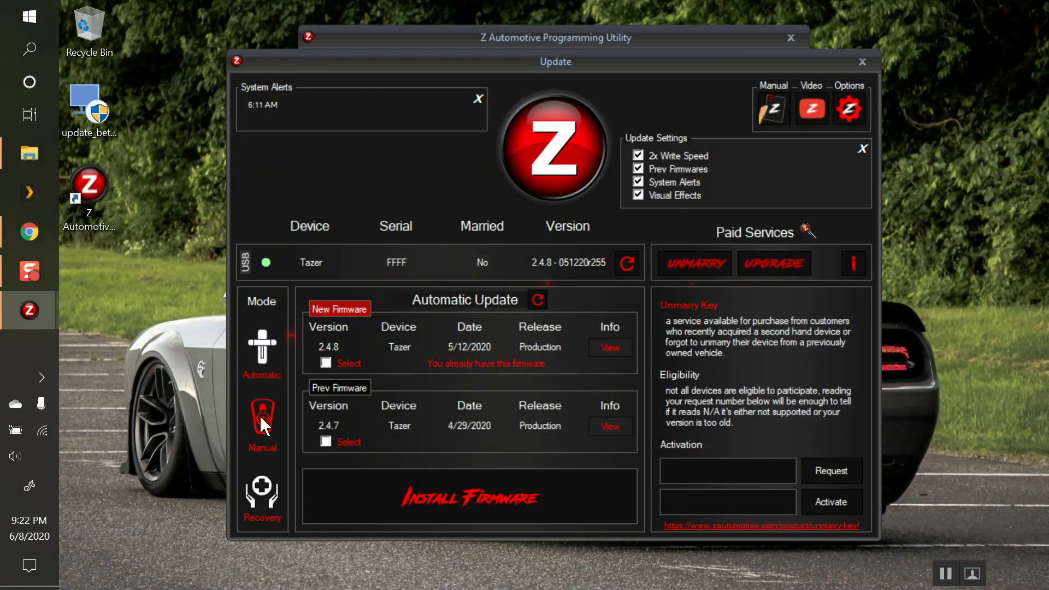
- Switch to Manual update mode with Tazer selected, then review the Unmarry Key web page
{"action": "left_click", "coordinate": [260, 414]}
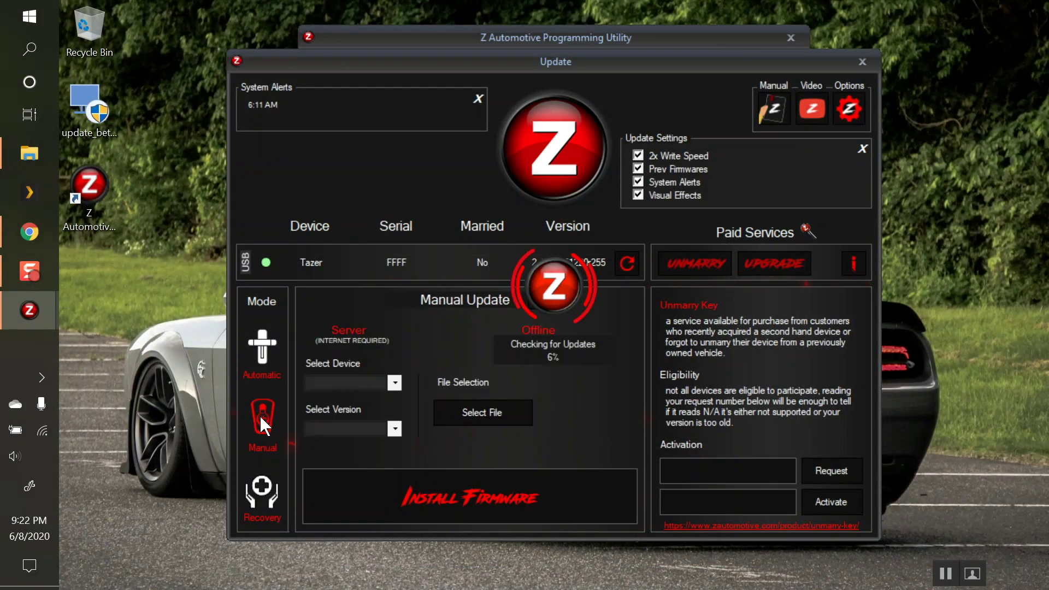
{"action": "left_click", "coordinate": [395, 387]}
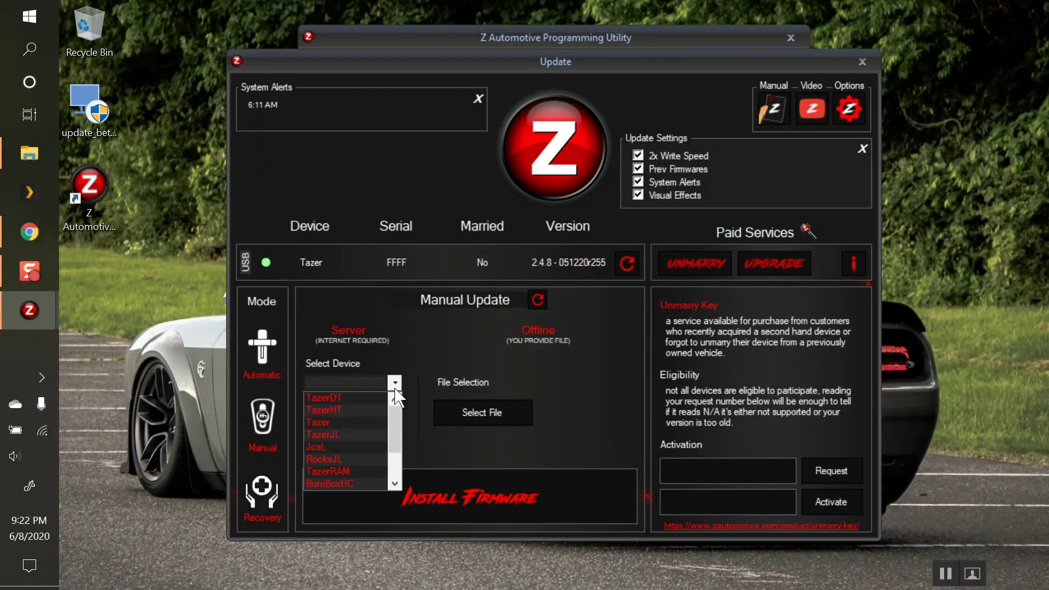
{"action": "left_click", "coordinate": [350, 421]}
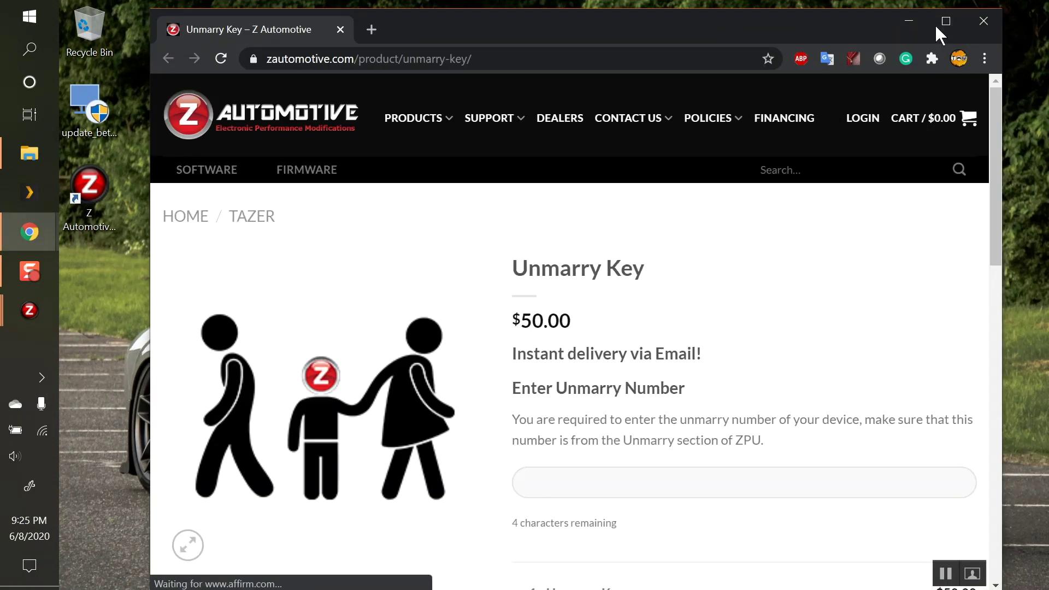
{"action": "scroll", "coordinate": [667, 409], "scroll_direction": "down", "scroll_amount": 5}
{"action": "scroll", "coordinate": [667, 409], "scroll_direction": "up", "scroll_amount": 5}
{"action": "left_click", "coordinate": [909, 20]}
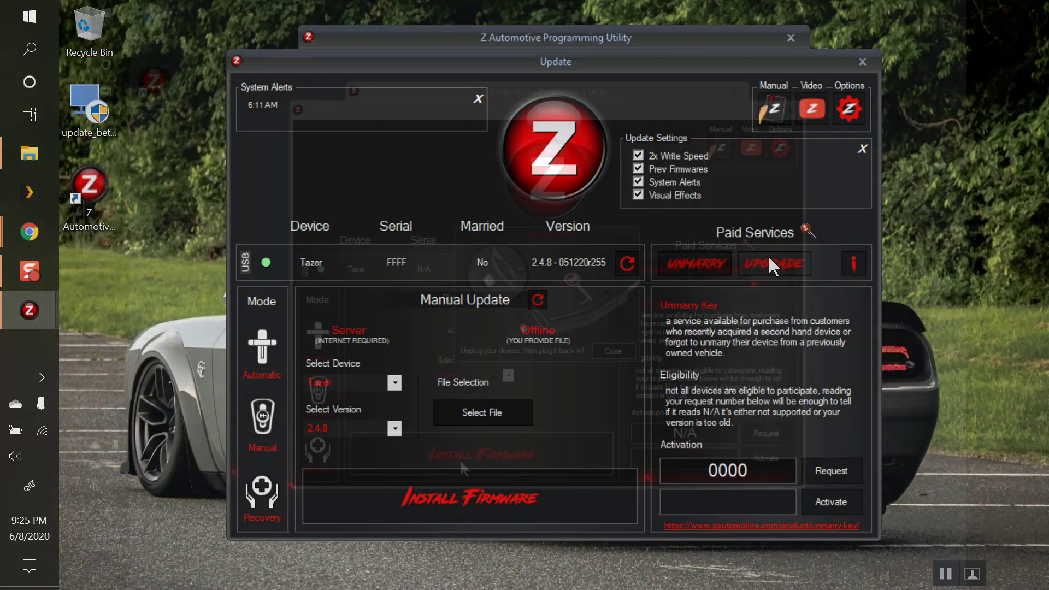